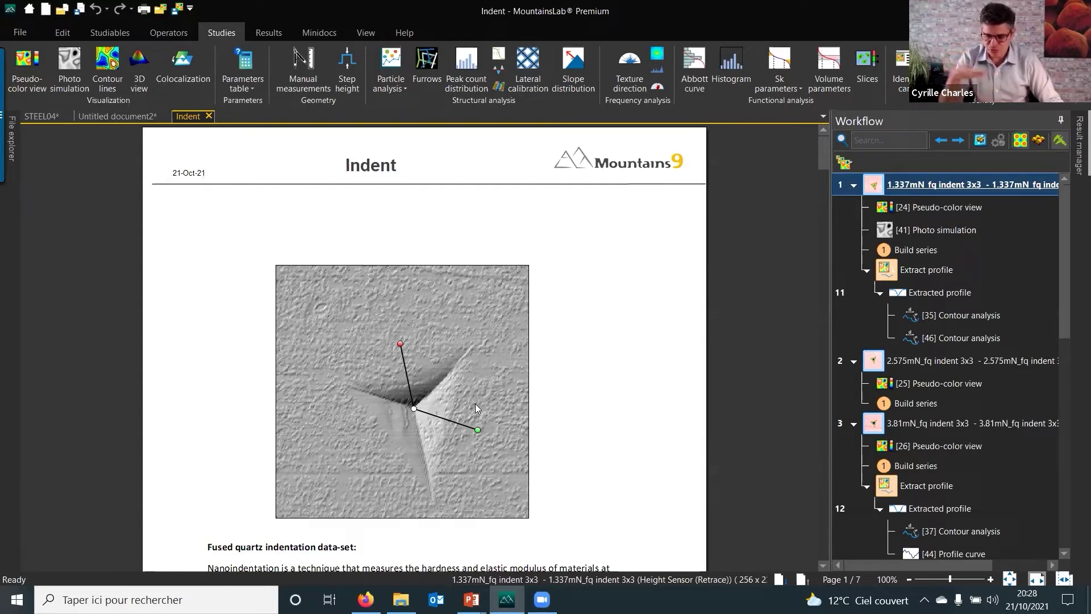
# Scroll the report down past the indent image to the fused quartz description paragraphs
pyautogui.scroll(-1, 822, 566)
pyautogui.scroll(-1, 813, 549)
pyautogui.click(824, 565)
pyautogui.click(824, 564)
pyautogui.click(824, 565)
pyautogui.click(824, 565)
# Scroll through page 2 to page 3's first profile plot with the 138.9° indent angle
pyautogui.scroll(-4, 823, 565)
pyautogui.scroll(-8, 823, 565)
pyautogui.scroll(-7, 823, 565)
pyautogui.scroll(-6, 821, 565)
pyautogui.scroll(2, 822, 130)
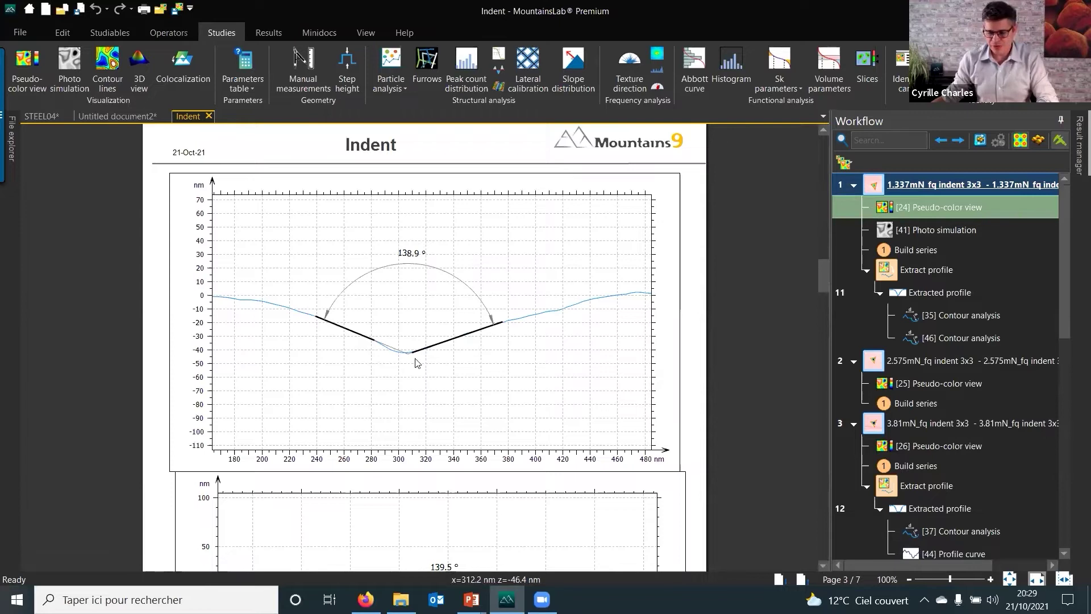
# Bring the 139.5° profile chart into view and select [35] Contour analysis in the Workflow
pyautogui.moveTo(826, 274); pyautogui.dragTo(825, 297)
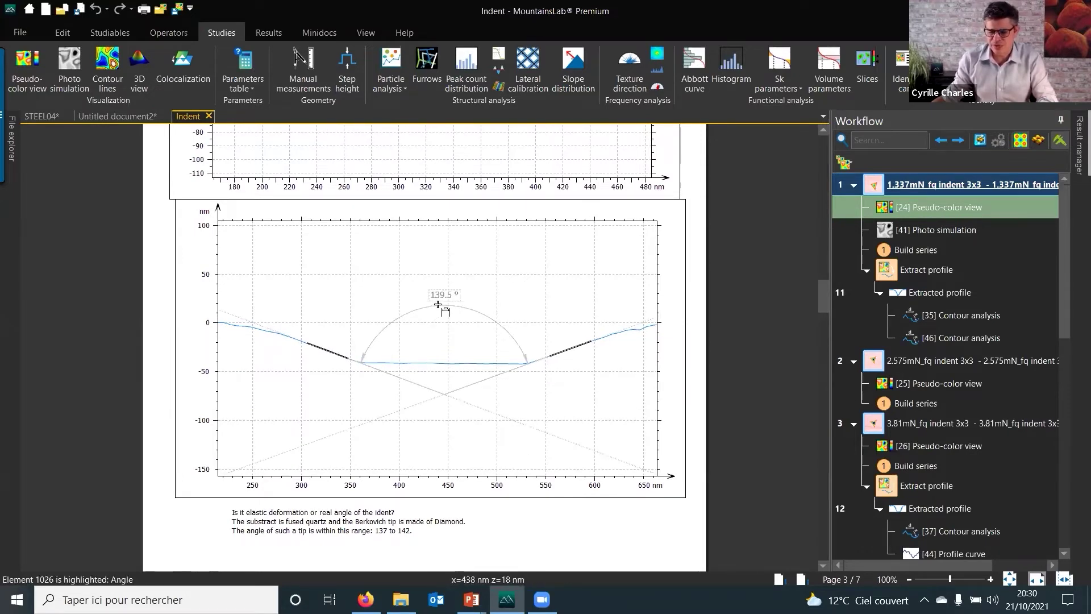
pyautogui.click(832, 319)
# Scroll past page 3 into page 4's under-load indentation diagram and contact-area profile chart
pyautogui.moveTo(821, 295); pyautogui.dragTo(827, 323)
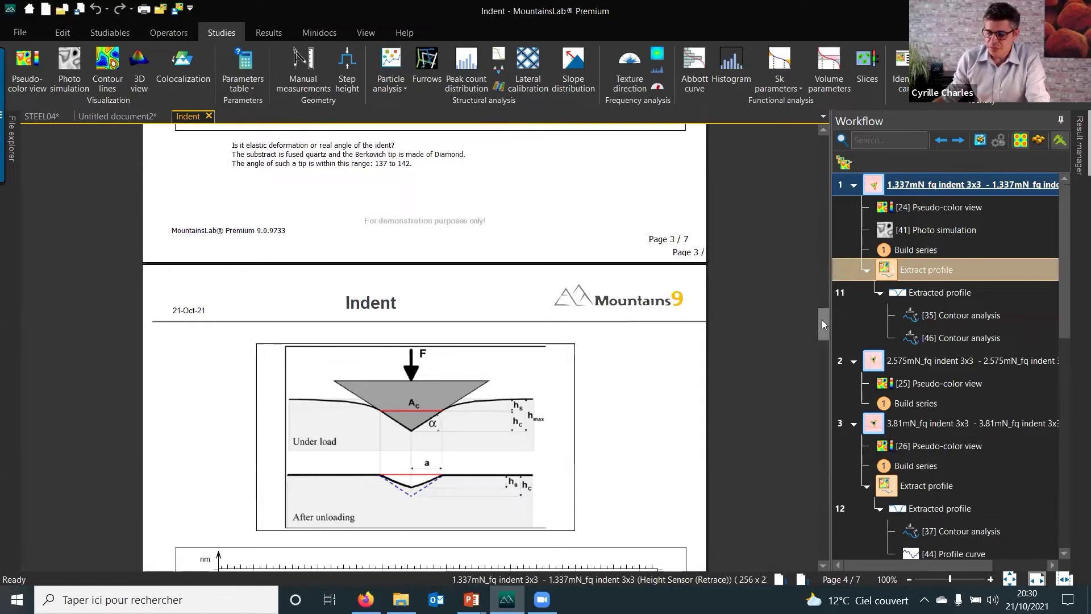
pyautogui.moveTo(822, 319); pyautogui.dragTo(831, 343)
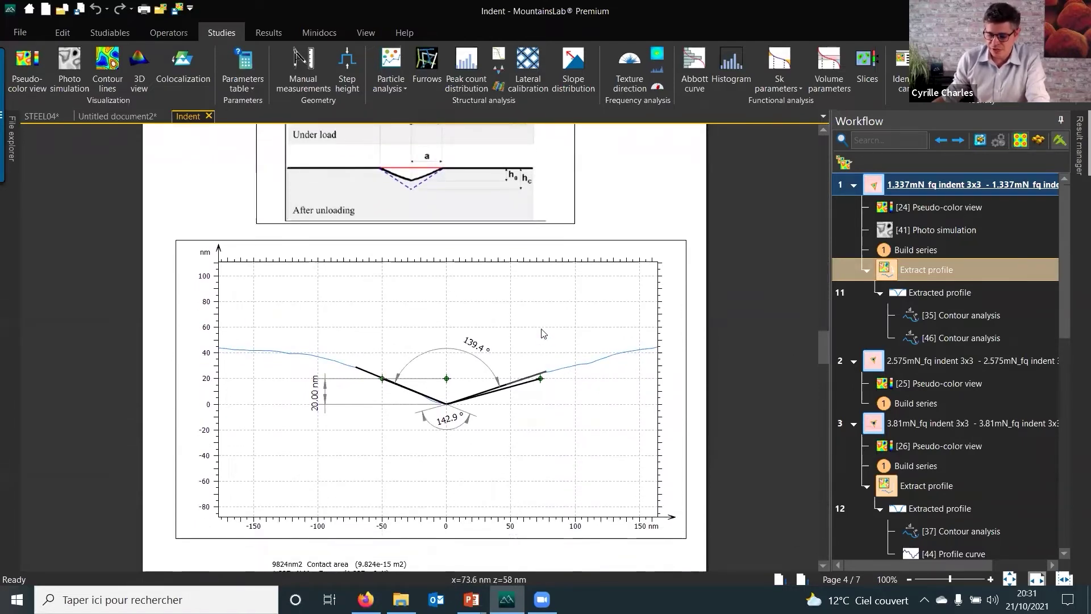
# Open the contact-area profile in Contour analysis and read the contact area, max force and hardness notes
pyautogui.doubleClick(567, 318)
pyautogui.moveTo(786, 351); pyautogui.dragTo(785, 355)
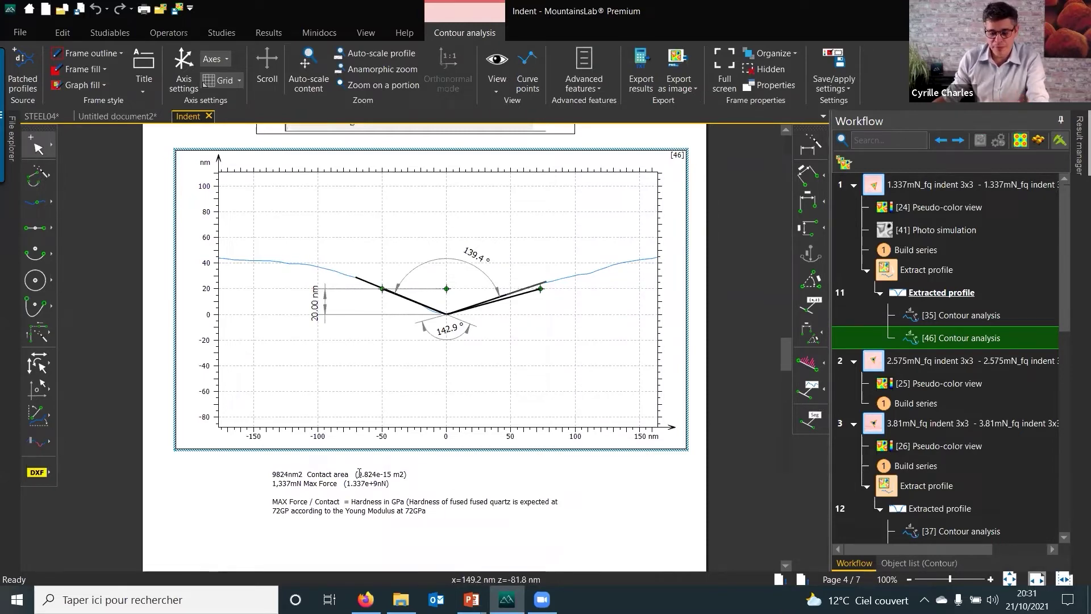
pyautogui.click(453, 516)
pyautogui.moveTo(825, 356); pyautogui.dragTo(824, 358)
pyautogui.moveTo(824, 358); pyautogui.dragTo(827, 416)
# Rotate the 3D indent to a top view, then show the series as steeply tilted stacked layers
pyautogui.moveTo(444, 400); pyautogui.dragTo(459, 341)
pyautogui.moveTo(459, 340); pyautogui.dragTo(437, 382)
pyautogui.click(352, 58)
pyautogui.moveTo(457, 418); pyautogui.dragTo(414, 371)
pyautogui.moveTo(421, 455); pyautogui.dragTo(333, 222)
# Return to a single-surface display, lower the indent in the frame, and start the Cinema animation
pyautogui.click(354, 61)
pyautogui.moveTo(411, 261); pyautogui.dragTo(422, 355)
pyautogui.click(317, 64)
# Zoom in on the animated indent cavity, then jump to page 6's resampled series 4D view
pyautogui.scroll(5, 422, 391)
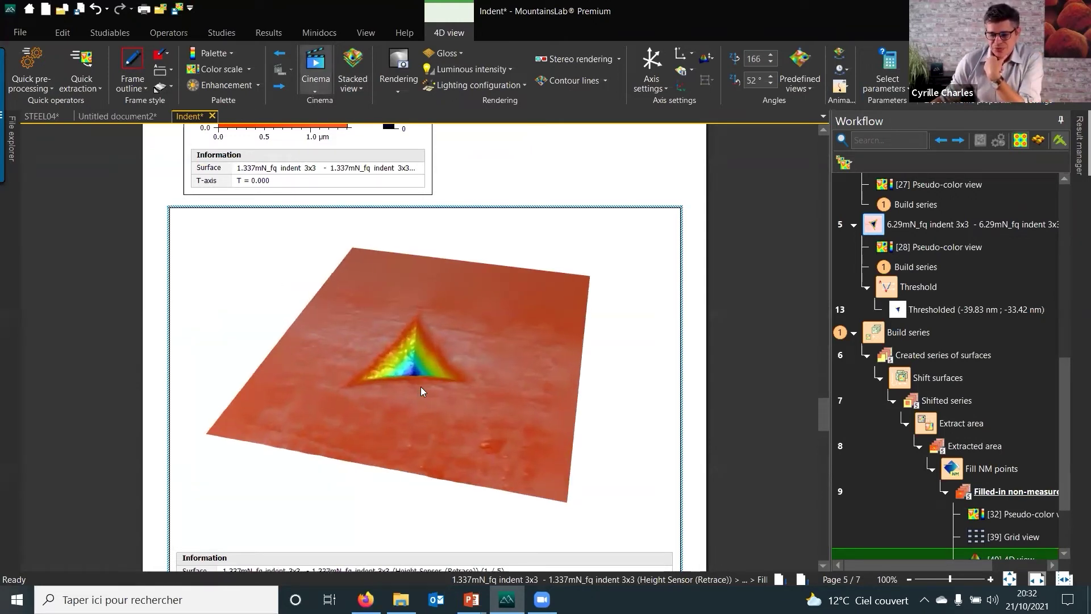
pyautogui.scroll(-3, 410, 366)
pyautogui.scroll(3, 411, 366)
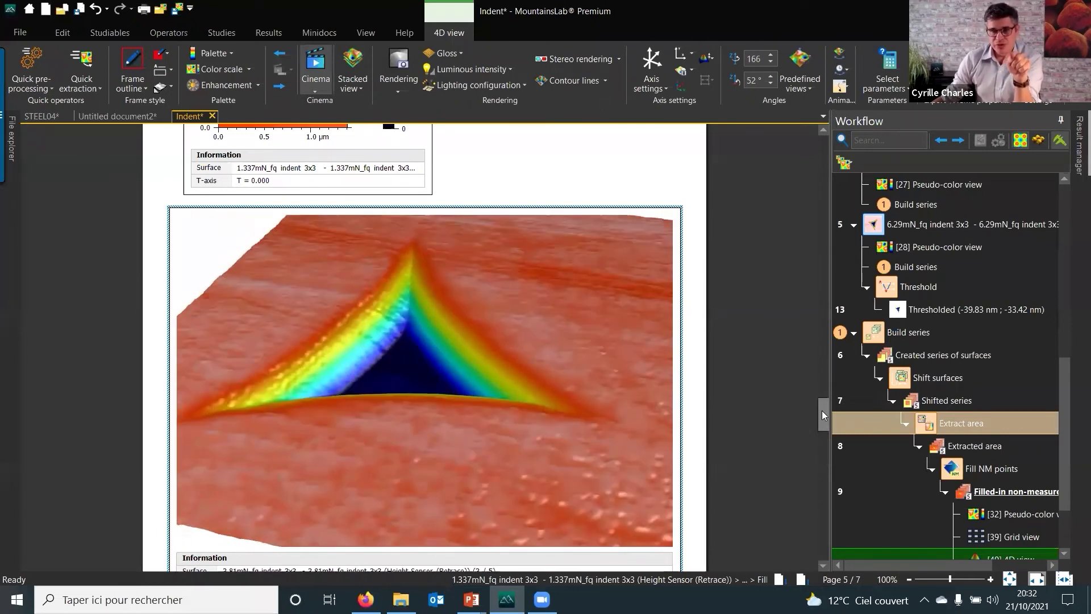
pyautogui.scroll(-2, 823, 421)
pyautogui.click(825, 447)
# Zoom in on the [33] 4D view of the 50-surface series and tilt it to look down into the indent
pyautogui.click(402, 393)
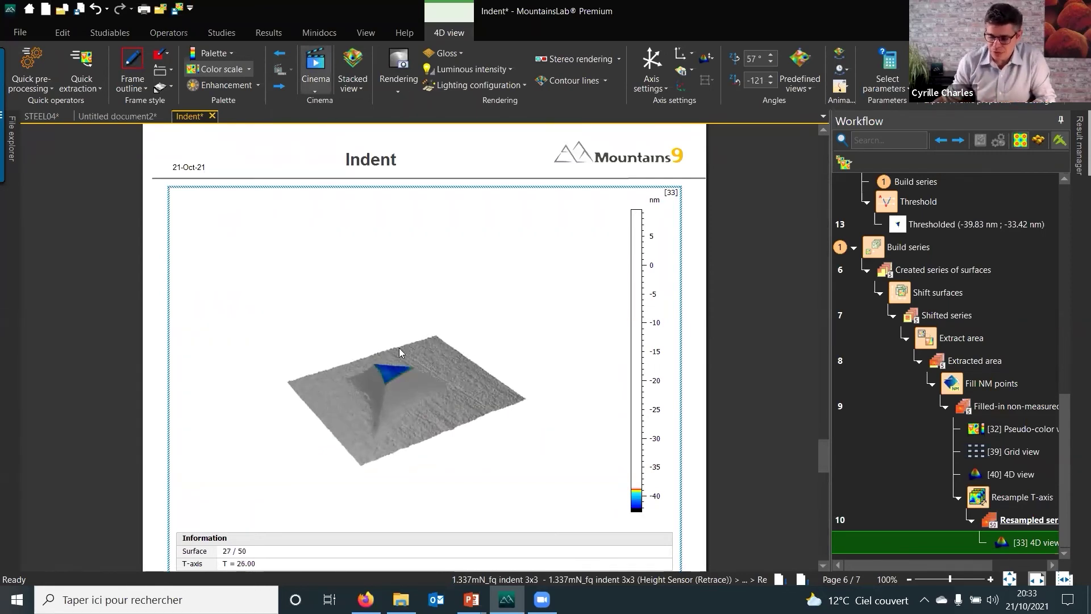
pyautogui.scroll(3, 372, 435)
pyautogui.moveTo(376, 411); pyautogui.dragTo(390, 372)
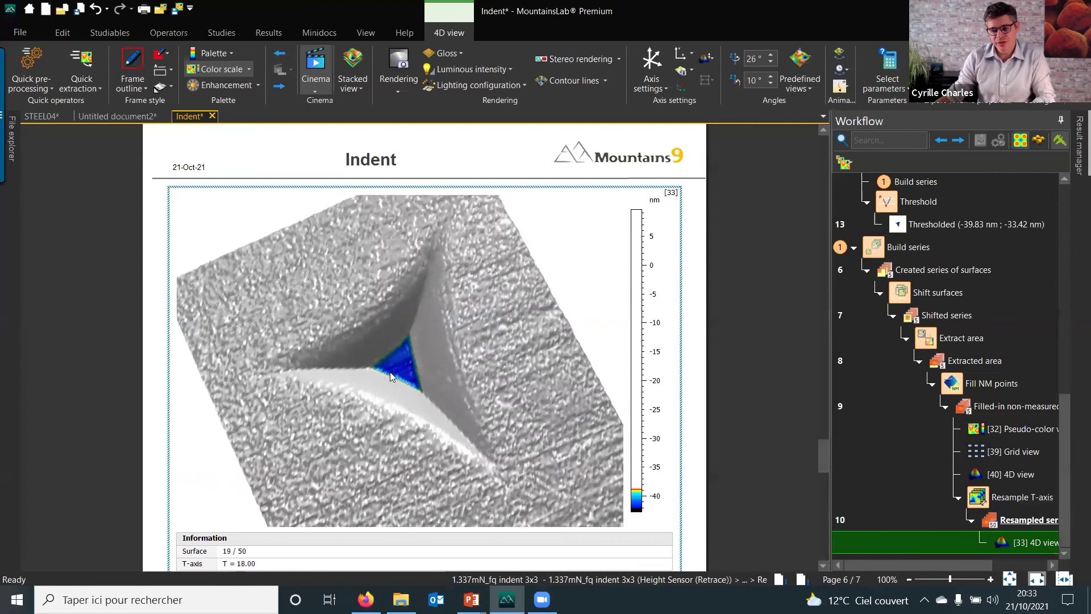